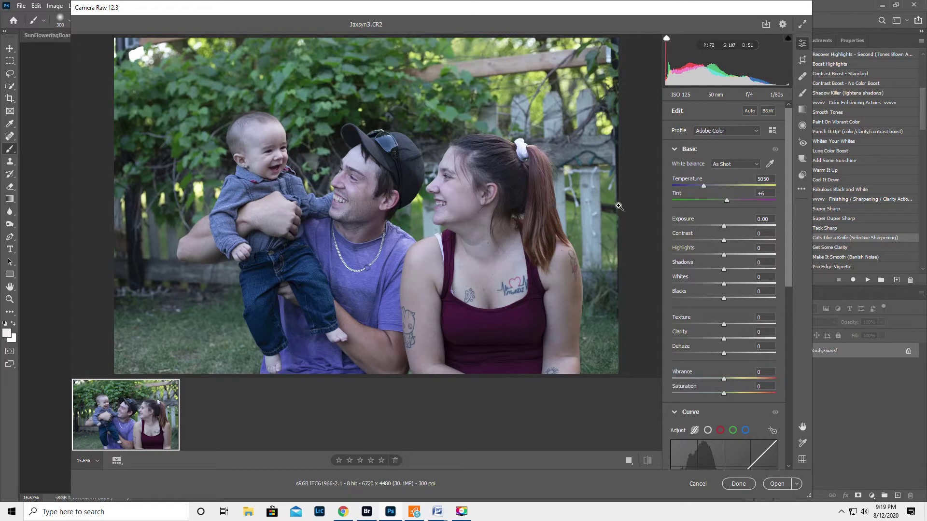
- Begin adjusting the white balance Temperature slider in Camera Raw's Basic panel
click(704, 189)
- Set Temperature to 7200, Contrast +7, Whites +15 and Vibrance +11, then scroll to Curve
drag(704, 188, 722, 190)
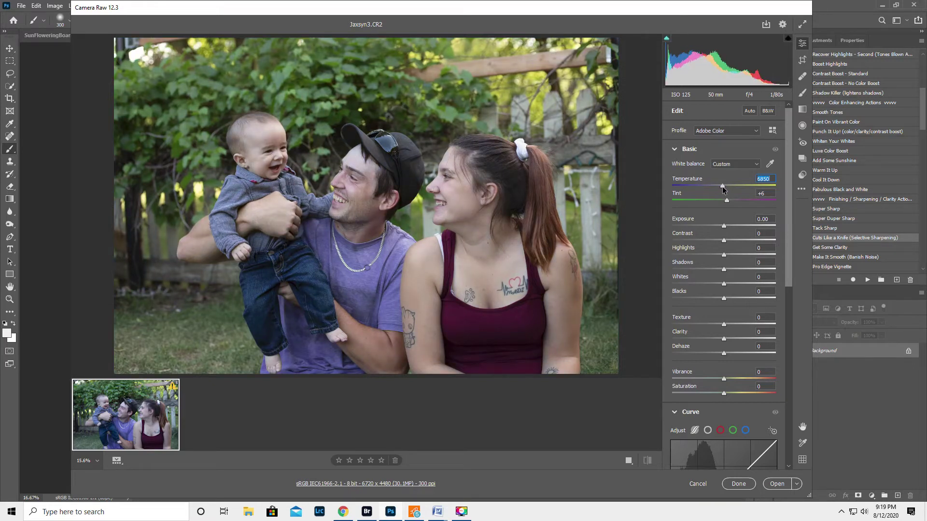
drag(722, 186, 726, 190)
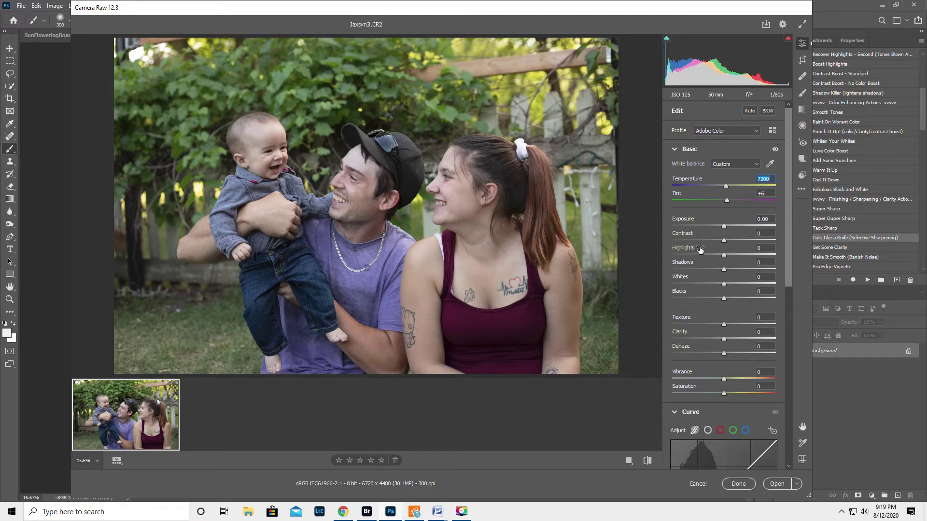
click(724, 240)
drag(723, 241, 728, 243)
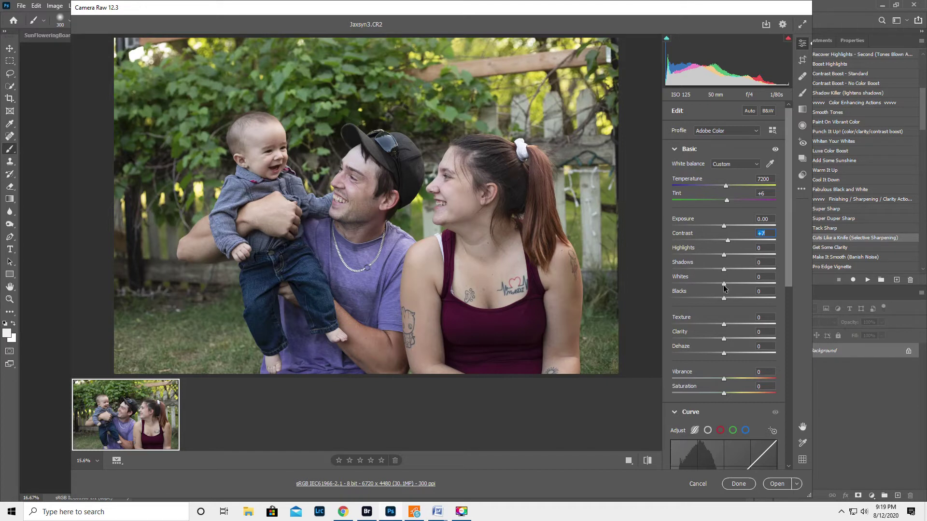
drag(724, 284, 732, 285)
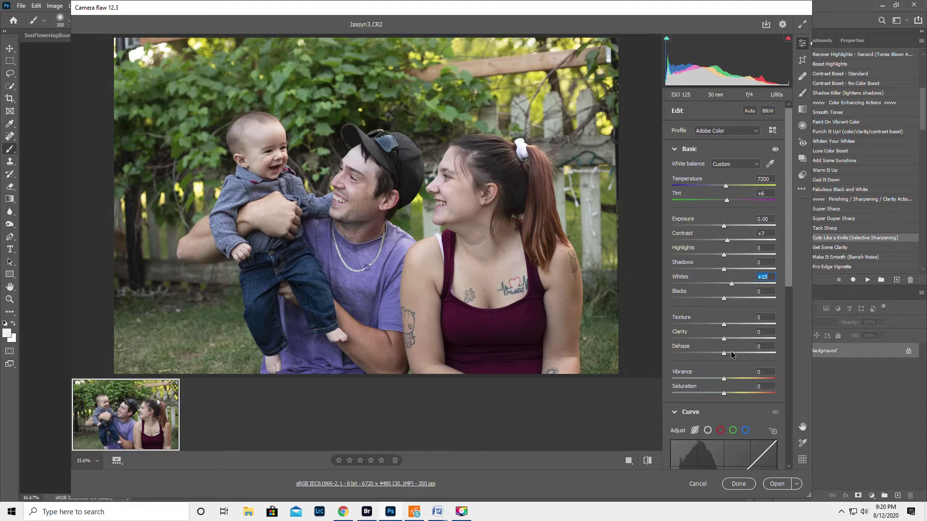
drag(724, 378, 730, 379)
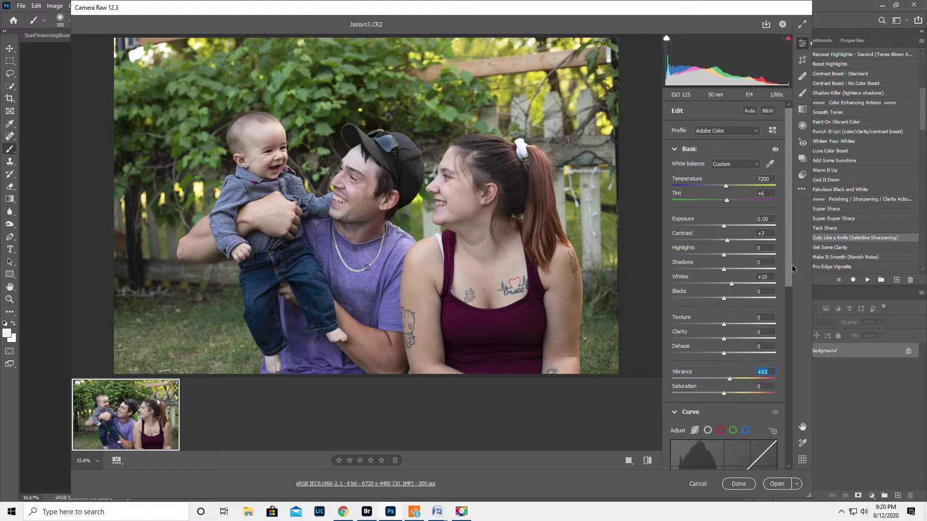
drag(789, 267, 776, 363)
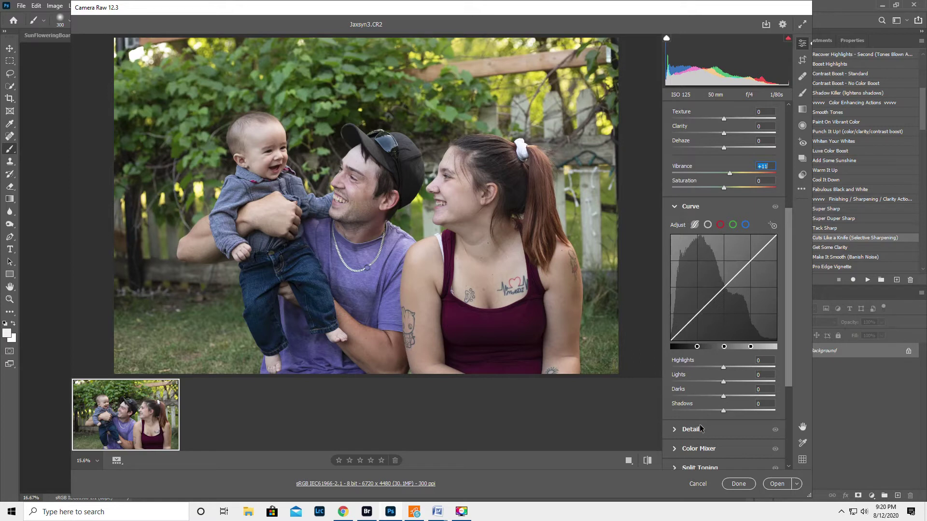
- Raise the tone curve's Darks slider to +18 and move the Camera Raw window aside
drag(723, 396, 731, 396)
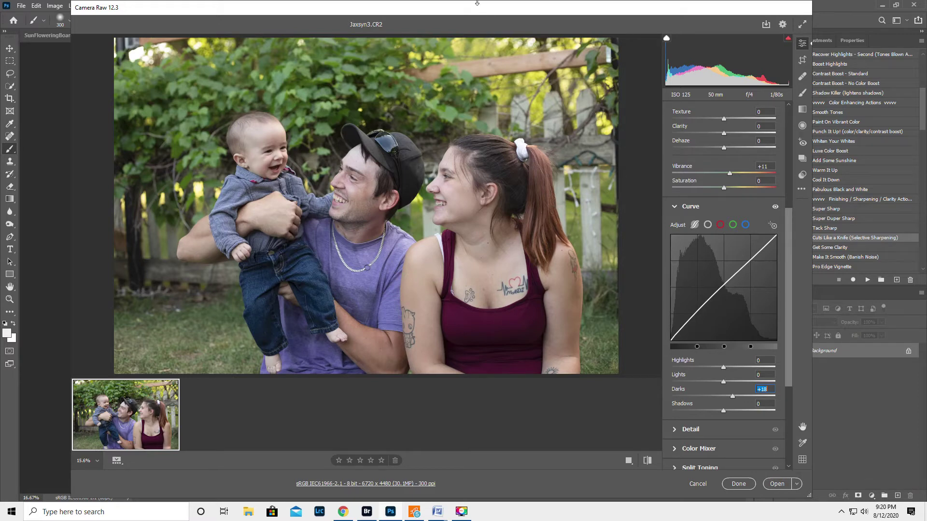
drag(480, 7, 441, 29)
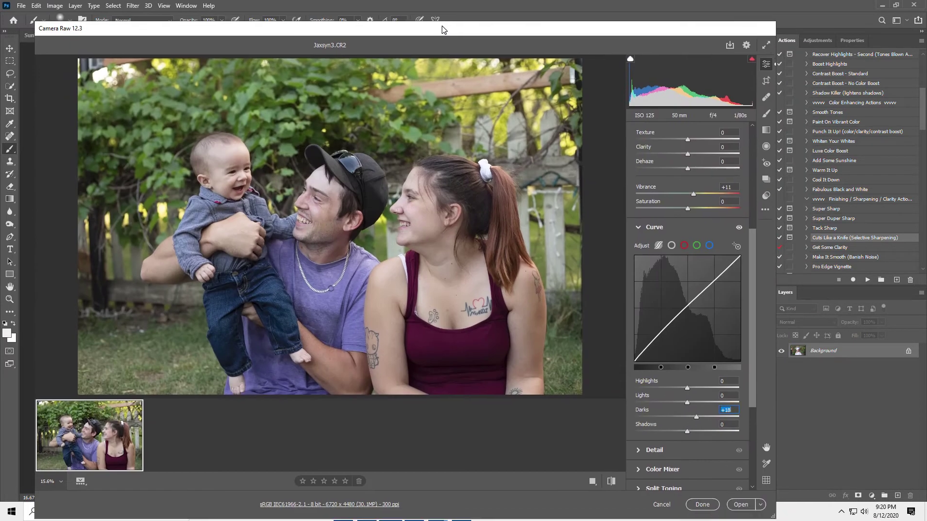
- Open the adjusted Jaxsyn3.CR2 portrait from Camera Raw into Photoshop
click(739, 505)
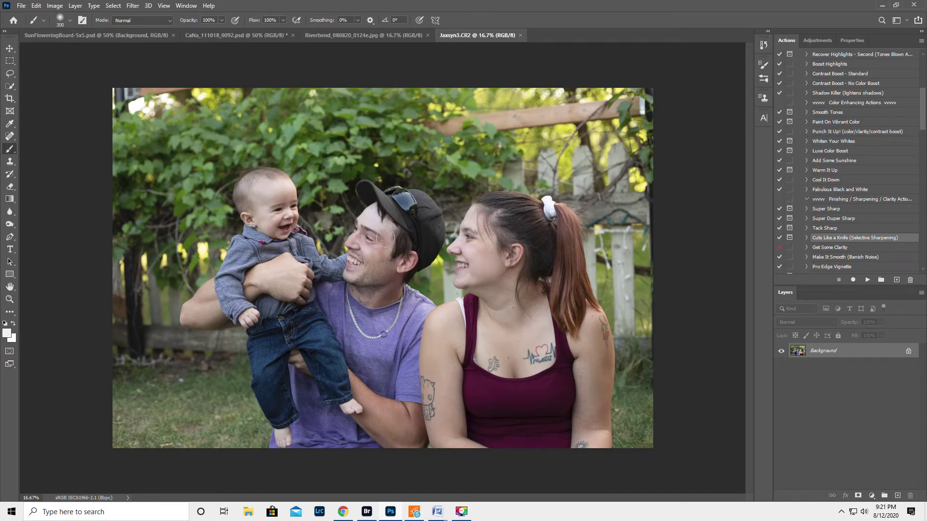
- Heal three debris spots in the lower-left grass with the content-aware Spot Healing Brush
click(10, 137)
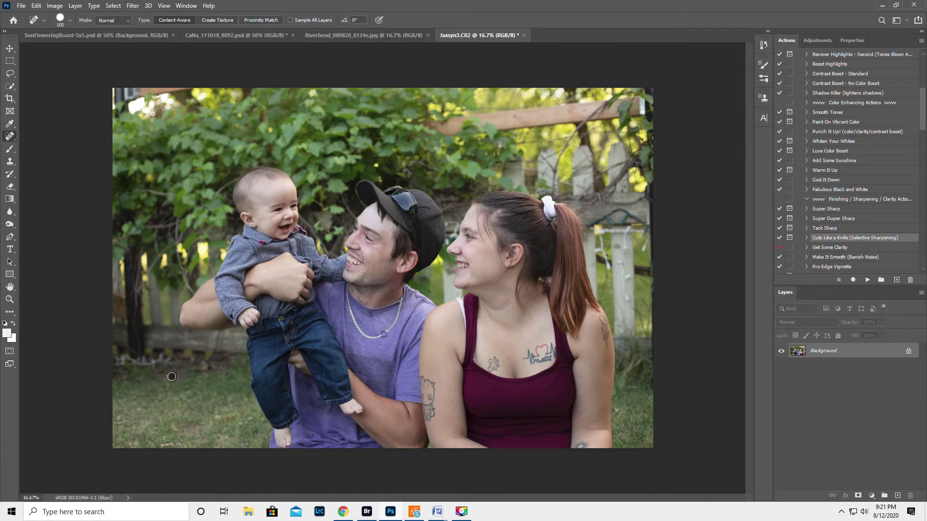
click(174, 428)
click(215, 418)
click(240, 423)
scroll(842, 145, up, 2)
- Play the Cuts Like a Knife (Selective Sharpening) action and continue past its message
scroll(840, 139, up, 4)
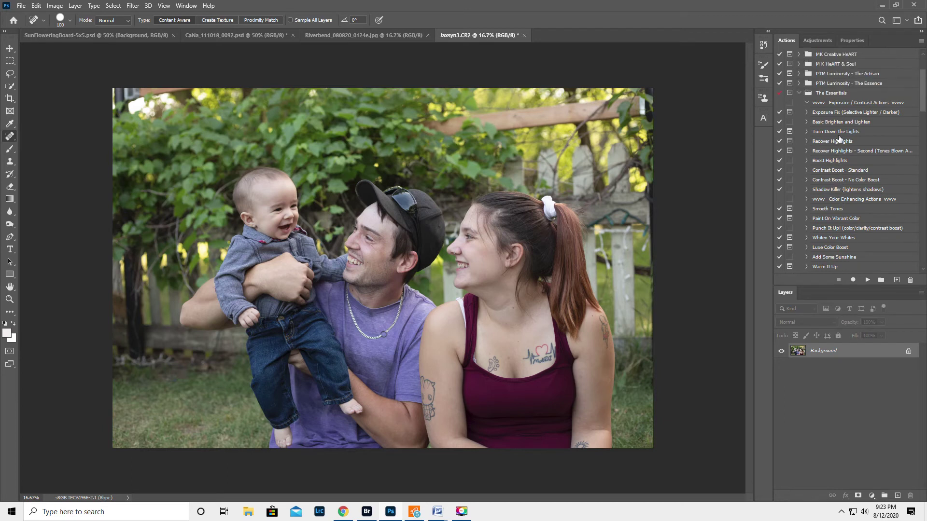
scroll(852, 130, down, 3)
scroll(851, 132, down, 1)
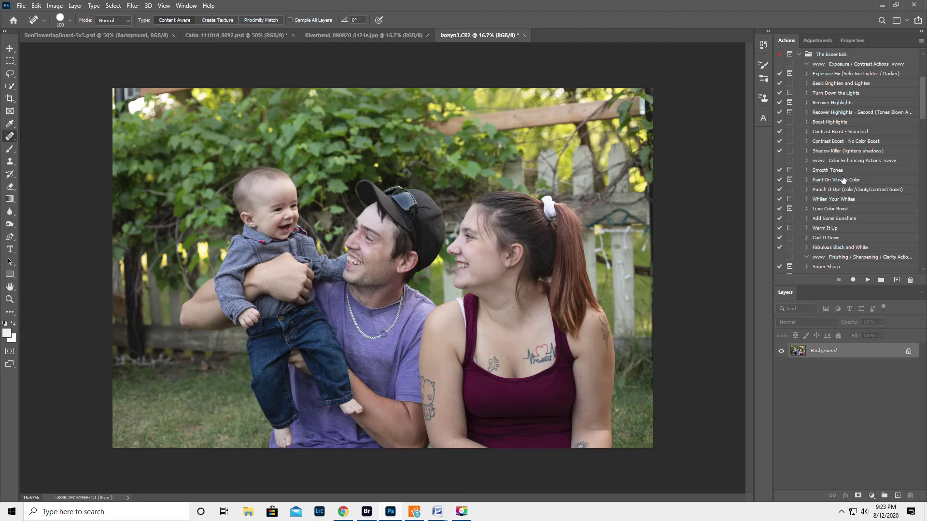
scroll(843, 180, down, 5)
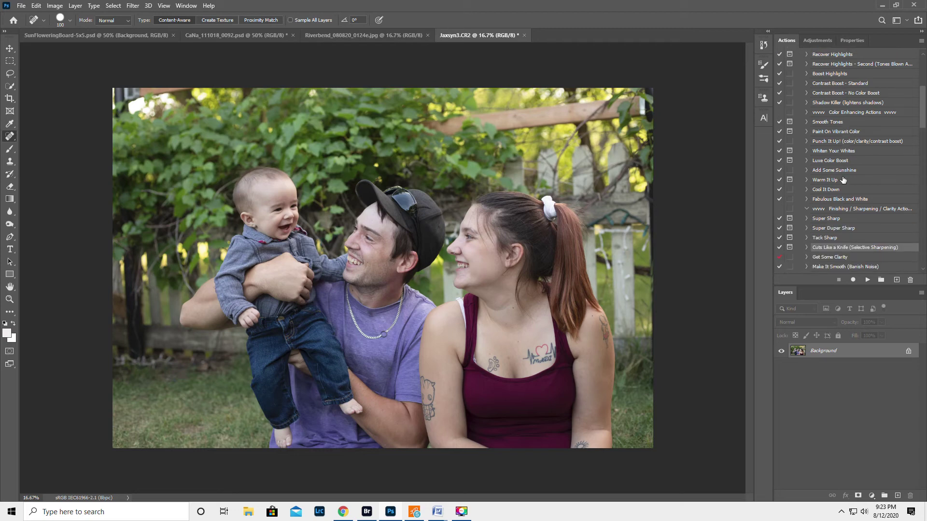
scroll(843, 180, up, 8)
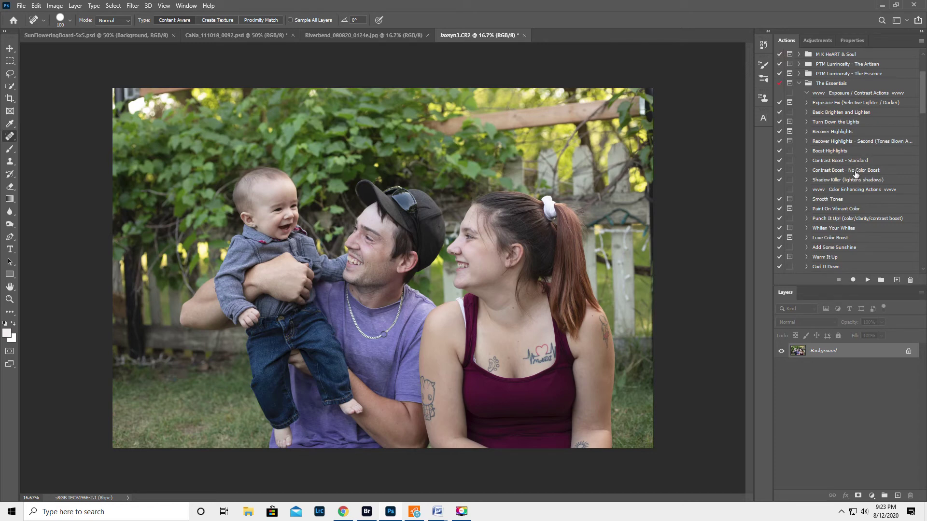
scroll(856, 174, down, 8)
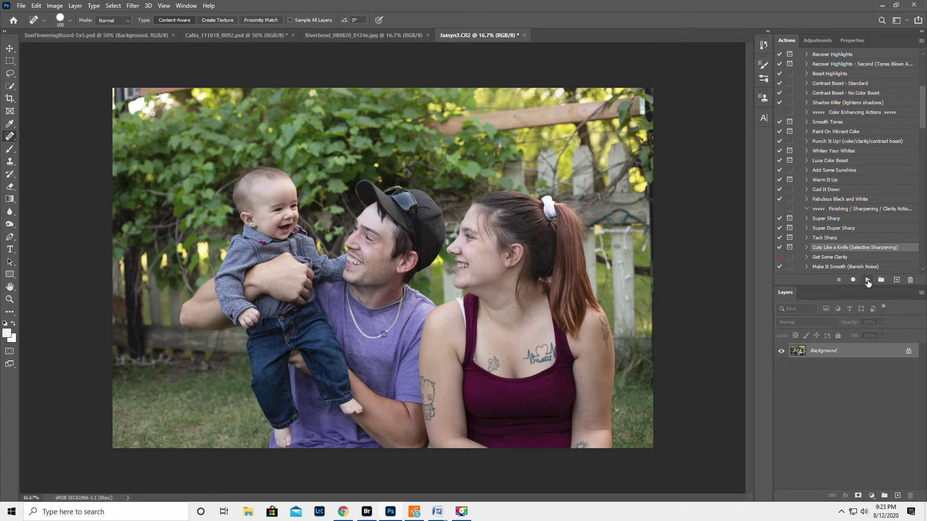
click(867, 279)
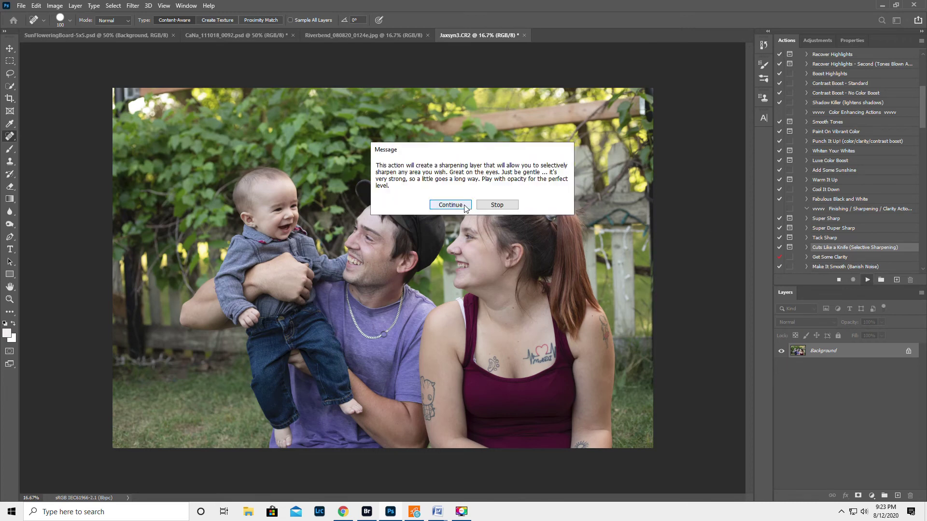
click(450, 204)
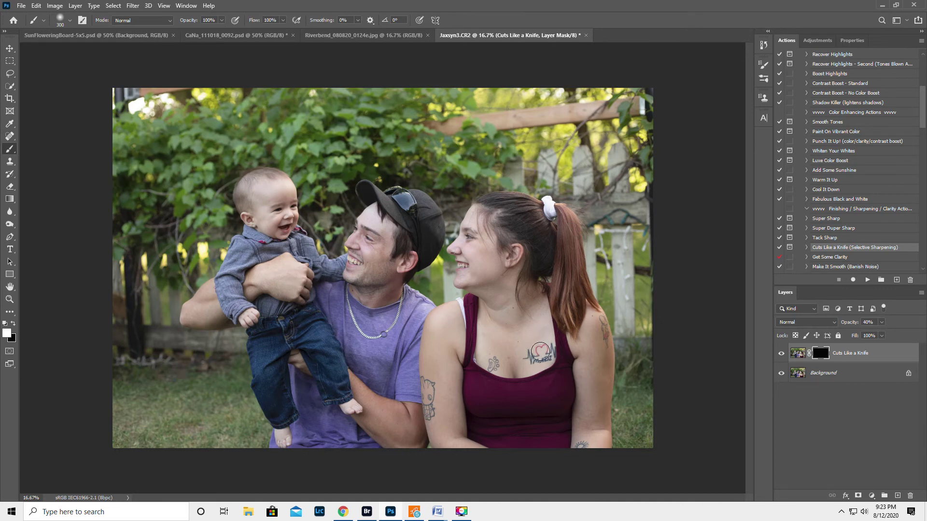
- Paint the sharpening mask over the chest, shoulder, wrist and forearm tattoos
drag(548, 356, 535, 353)
drag(602, 331, 599, 350)
drag(588, 444, 572, 438)
drag(495, 363, 492, 363)
drag(432, 380, 430, 418)
mouse_move(482, 376)
mouse_down()
mouse_move(489, 365)
mouse_move(536, 357)
mouse_move(605, 312)
mouse_move(582, 446)
mouse_up()
drag(436, 412, 430, 390)
- Raise the sharpening layer to 75% opacity, compare it on and off, then flatten the image
drag(849, 326, 859, 327)
click(781, 354)
click(782, 353)
click(782, 354)
click(782, 354)
drag(851, 324, 857, 324)
click(781, 354)
click(781, 354)
click(921, 292)
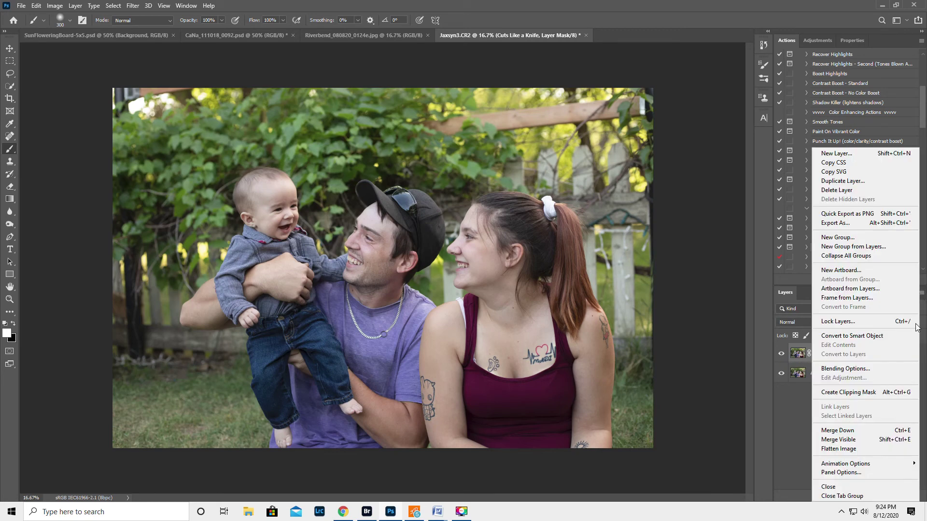
click(838, 448)
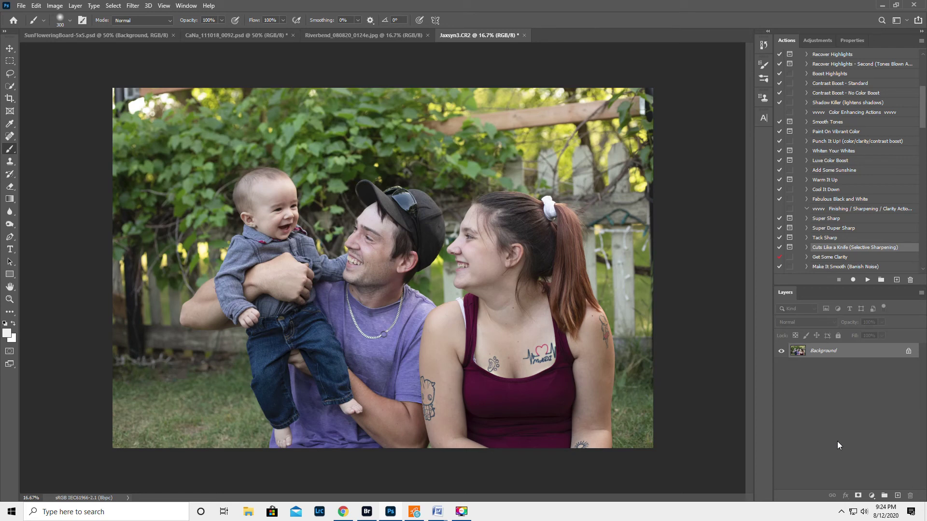
- Heal out the dangling light strand beside the right-hand fence post with content-aware spot healing
click(9, 136)
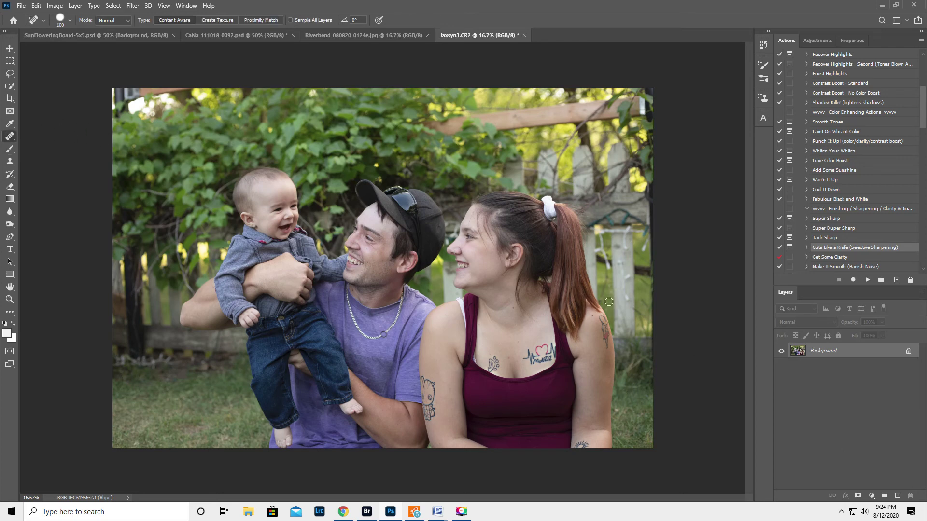
mouse_move(627, 300)
mouse_down()
mouse_move(625, 241)
mouse_move(626, 254)
mouse_move(643, 249)
mouse_move(641, 256)
mouse_up()
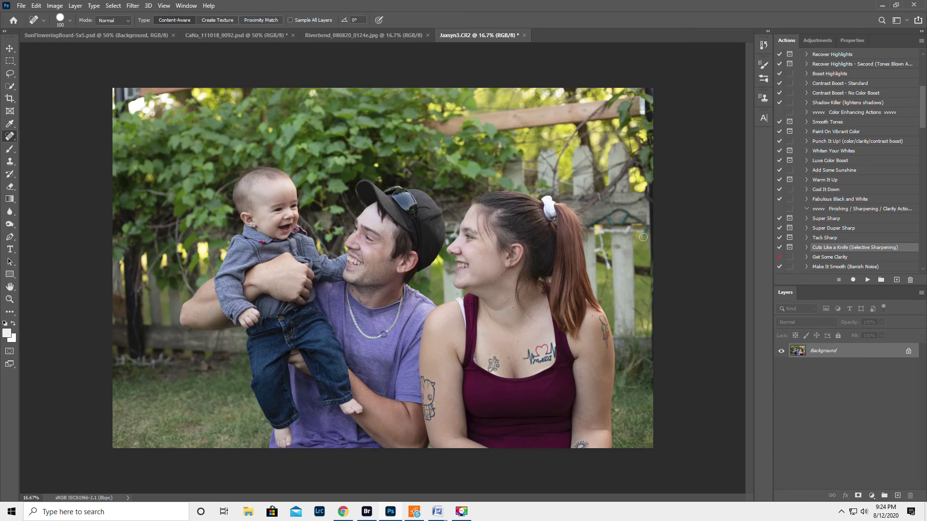